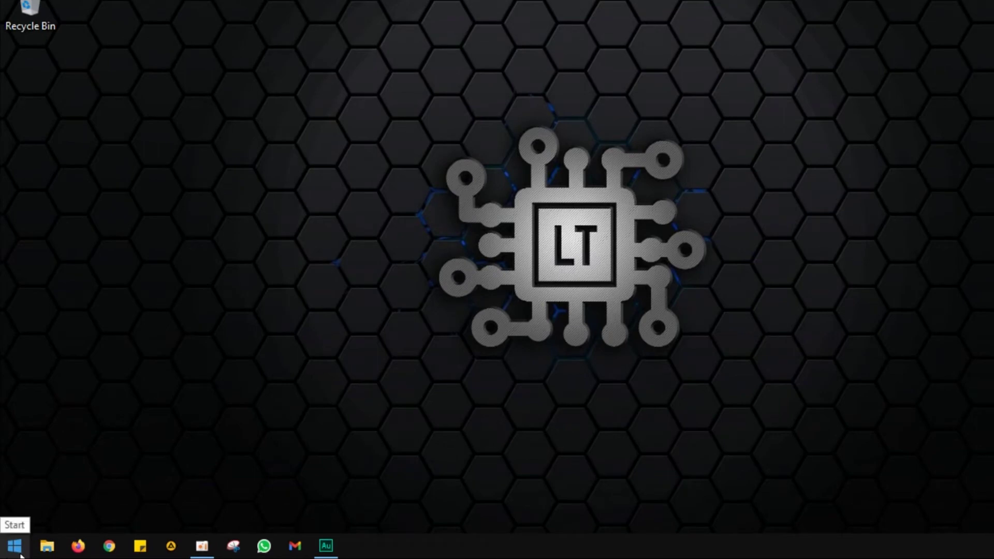
Step: Search Windows for "windows defender firewall"
left_click(19, 553)
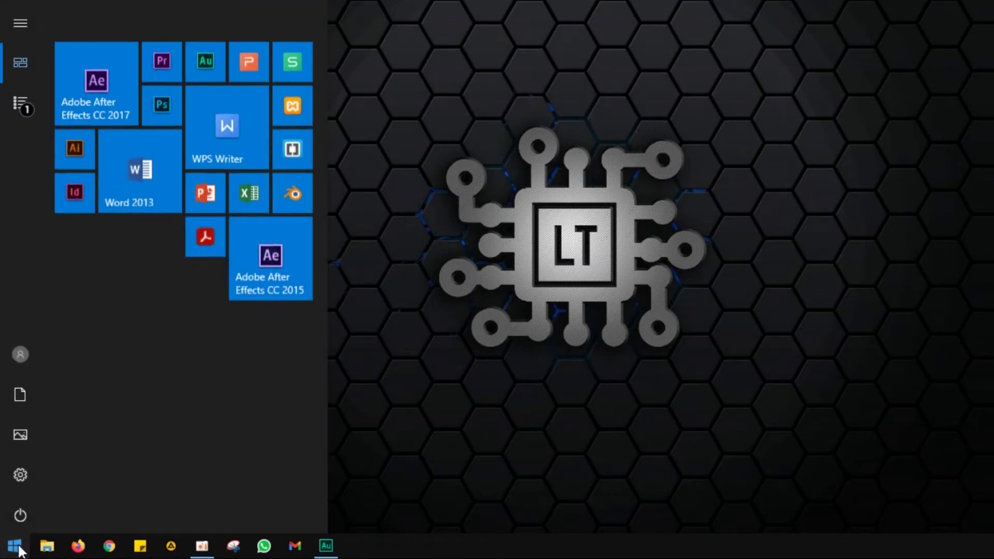
type("windows de")
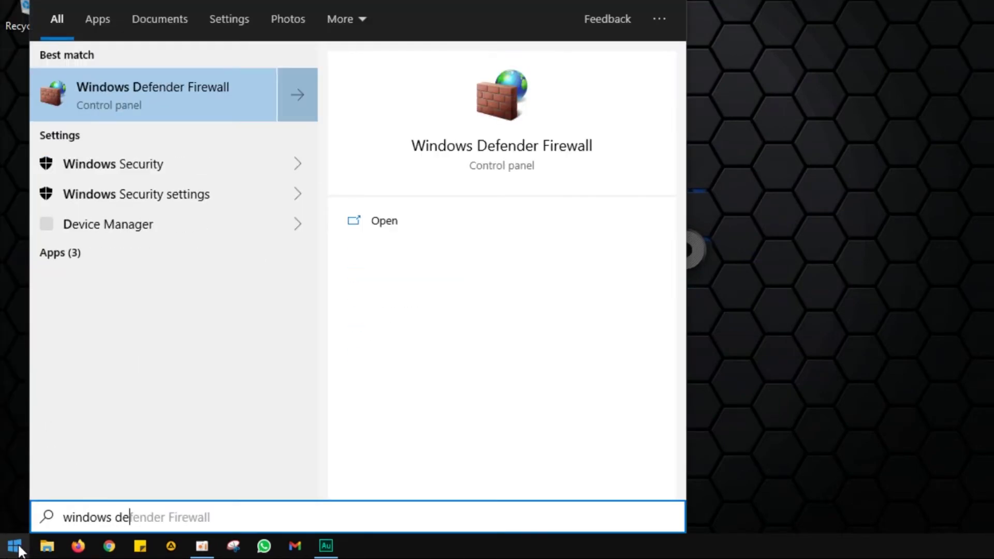
type("fender ")
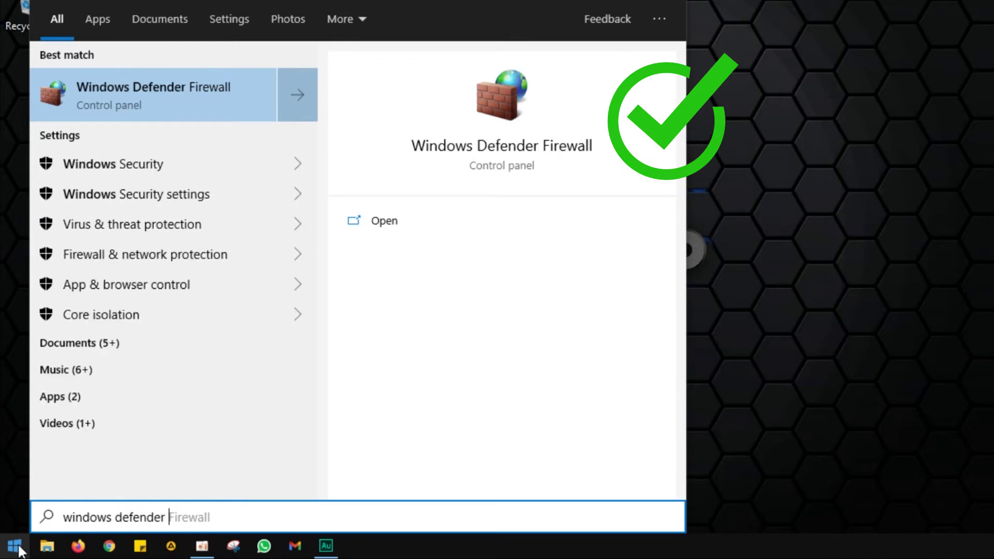
type("firewall")
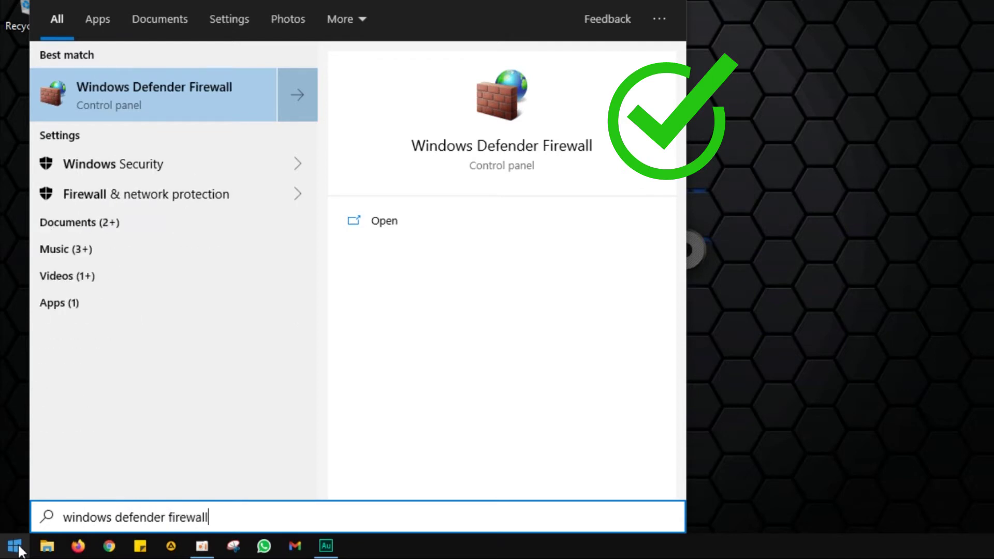
type(" with")
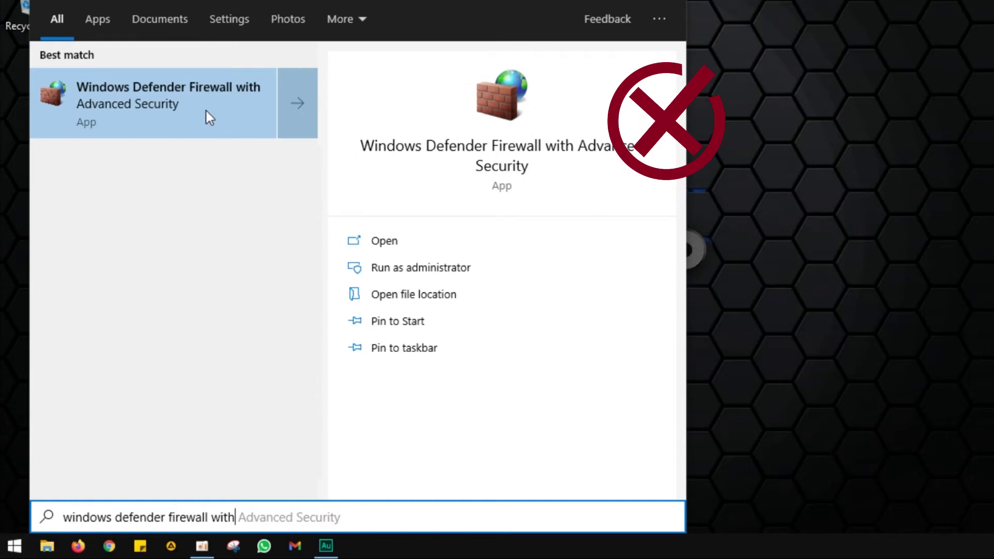
key("BackSpace")
key("BackSpace")
key("BackSpace")
key("BackSpace")
key("BackSpace")
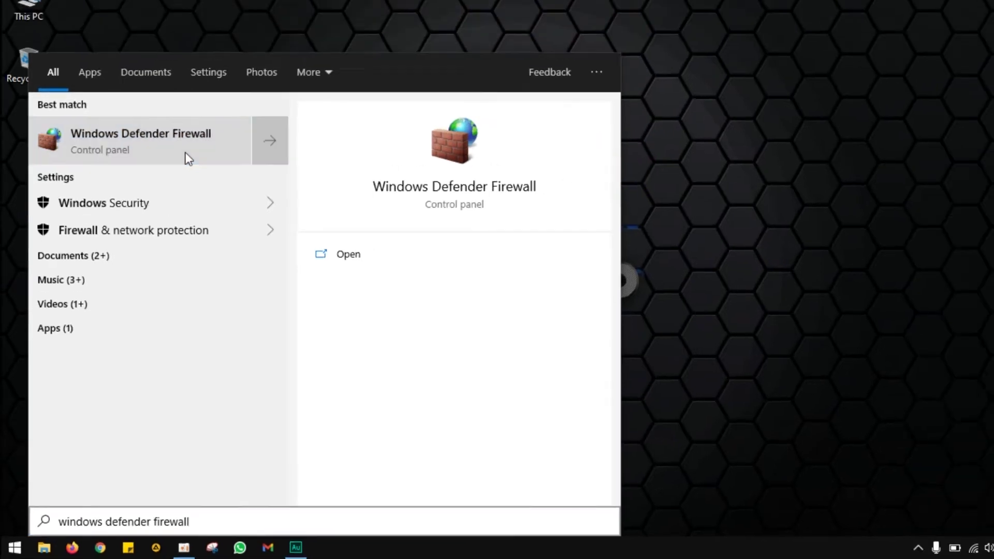
Step: Open the Windows Defender Firewall control panel, turn the firewall off for both private and public networks, and close the window
left_click(205, 111)
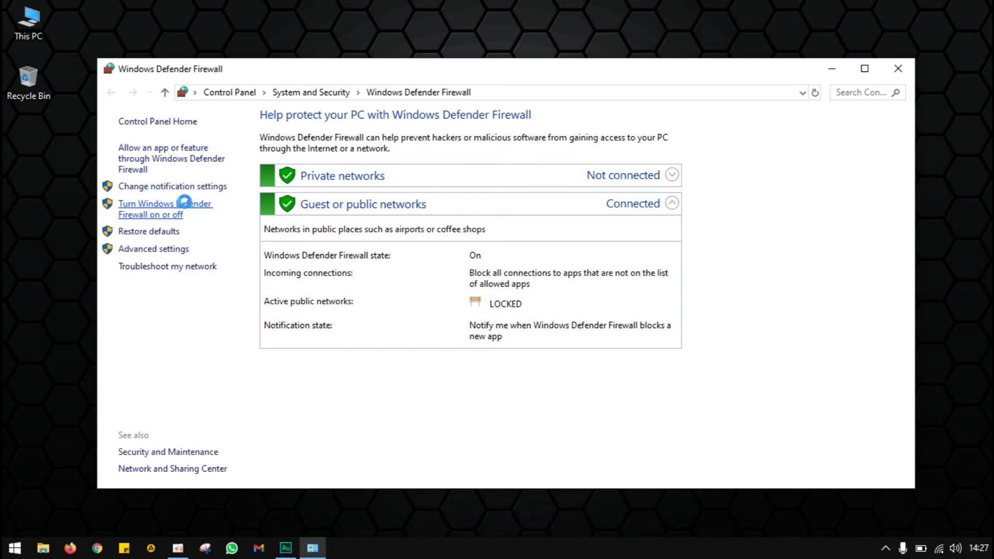
left_click(185, 207)
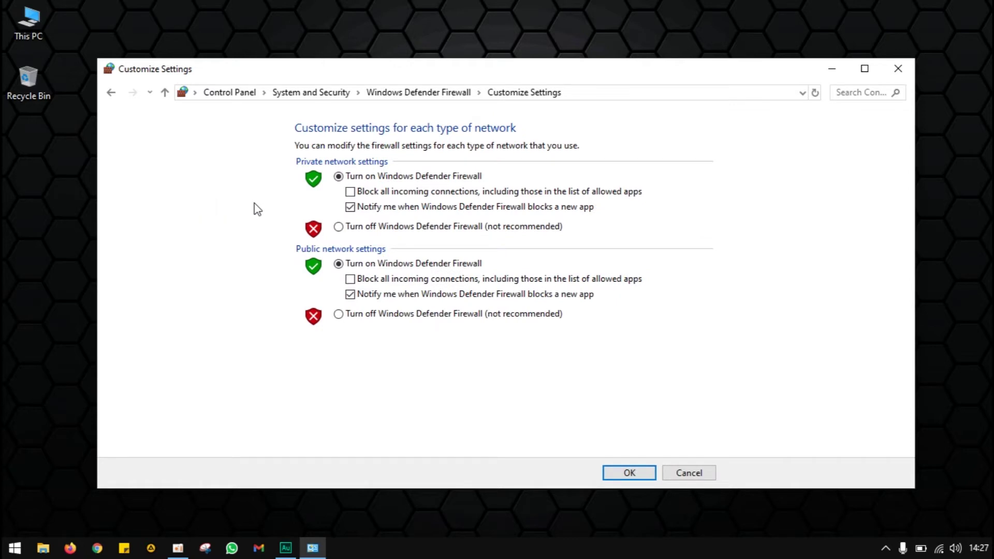
left_click(339, 227)
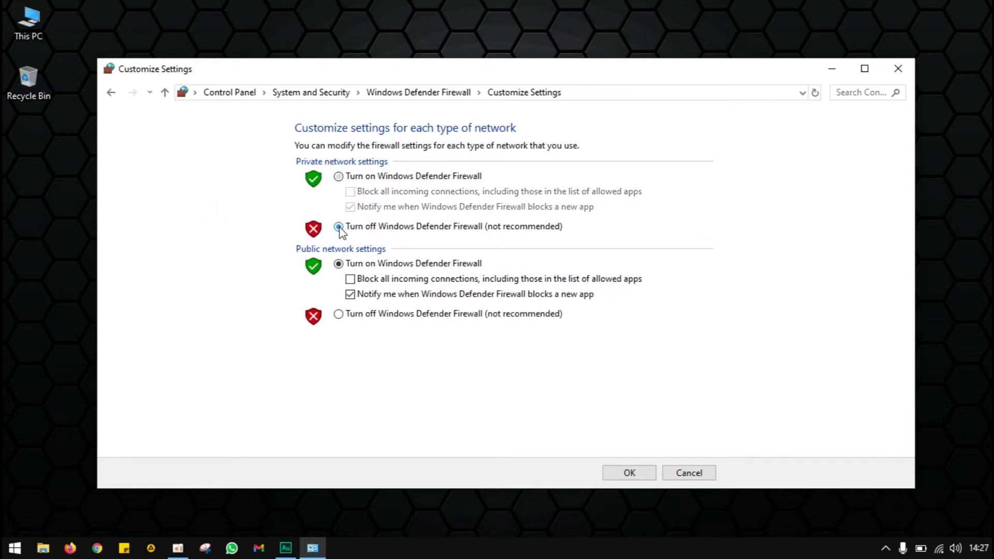
left_click(339, 314)
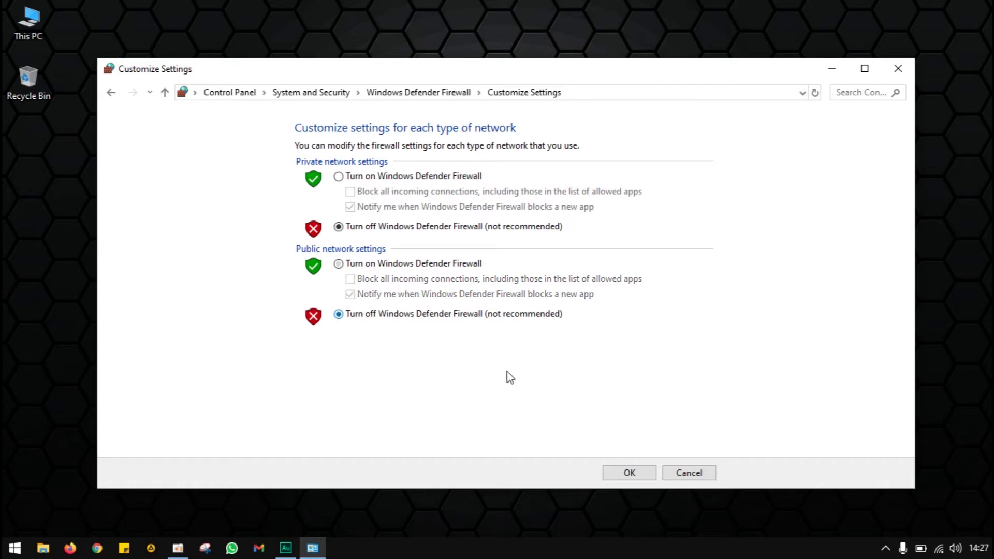
left_click(632, 474)
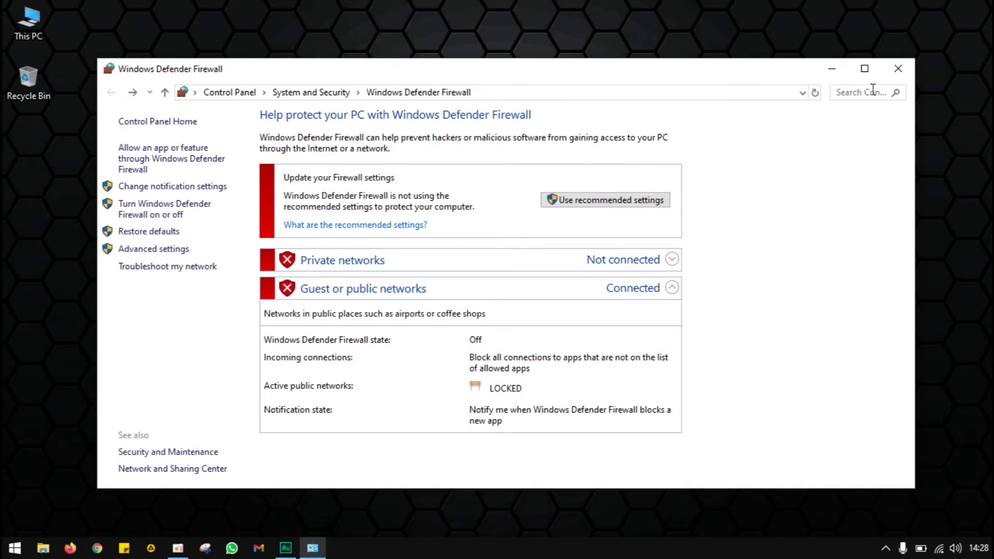
left_click(898, 69)
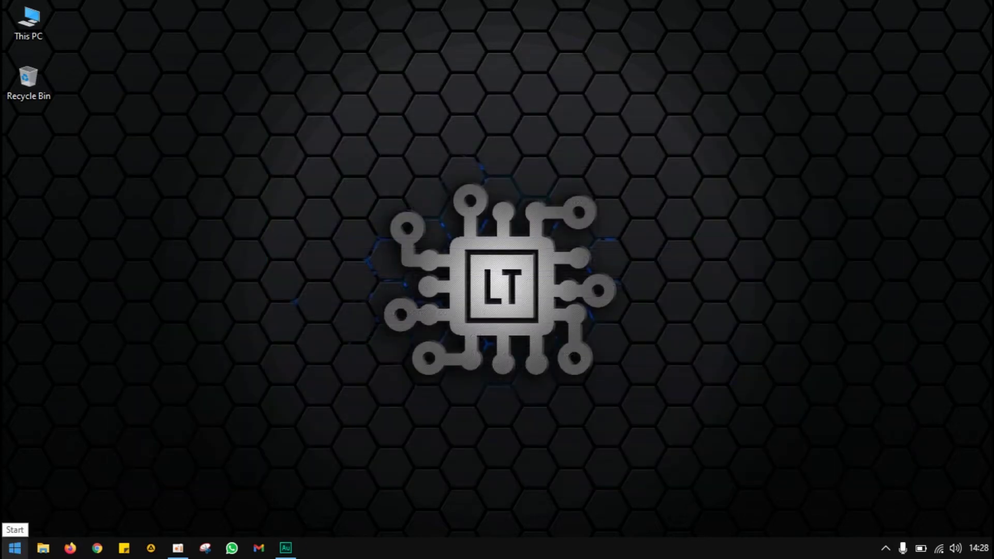
Step: Search Windows for "allow", open the Allowed apps system settings and go to the Windows Security home page
left_click(15, 547)
type("allow")
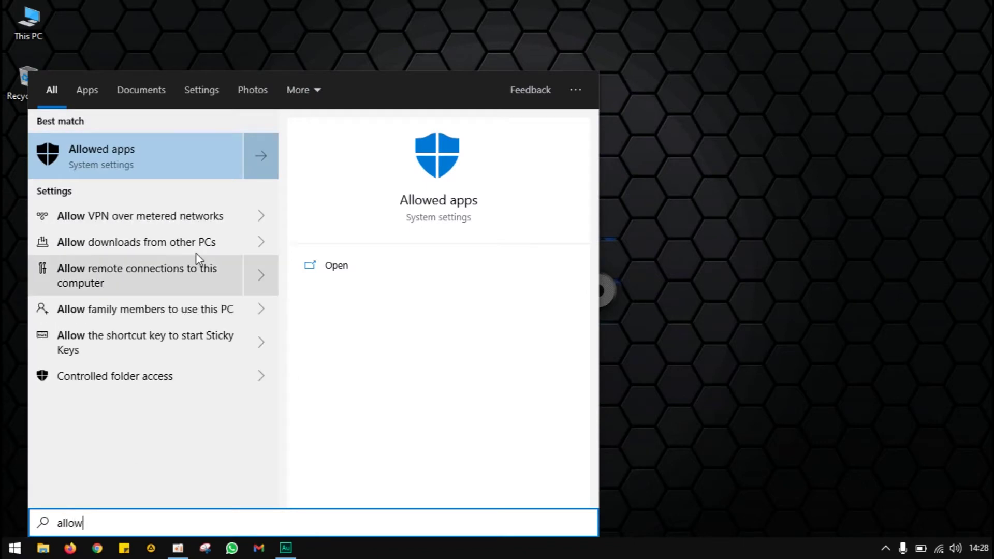
left_click(160, 156)
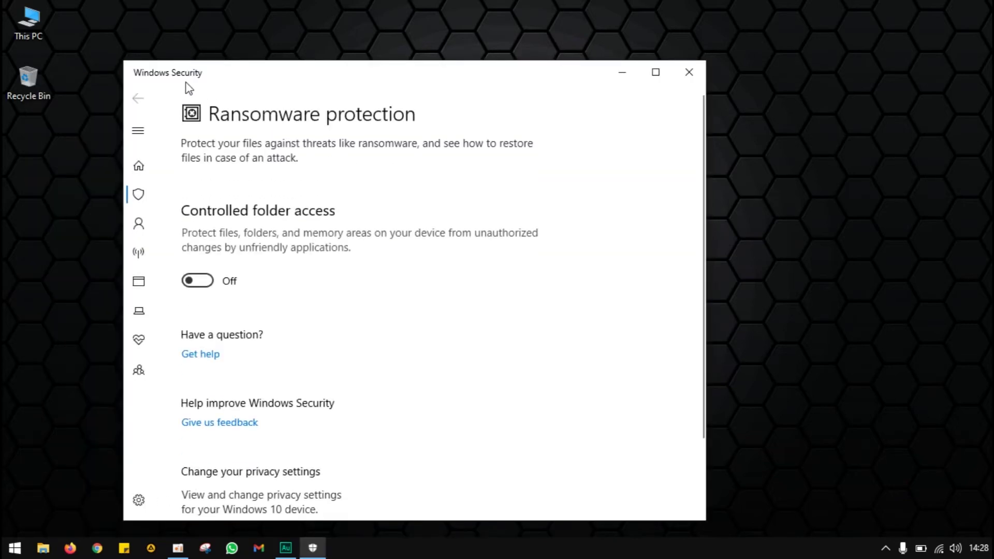
left_click(140, 172)
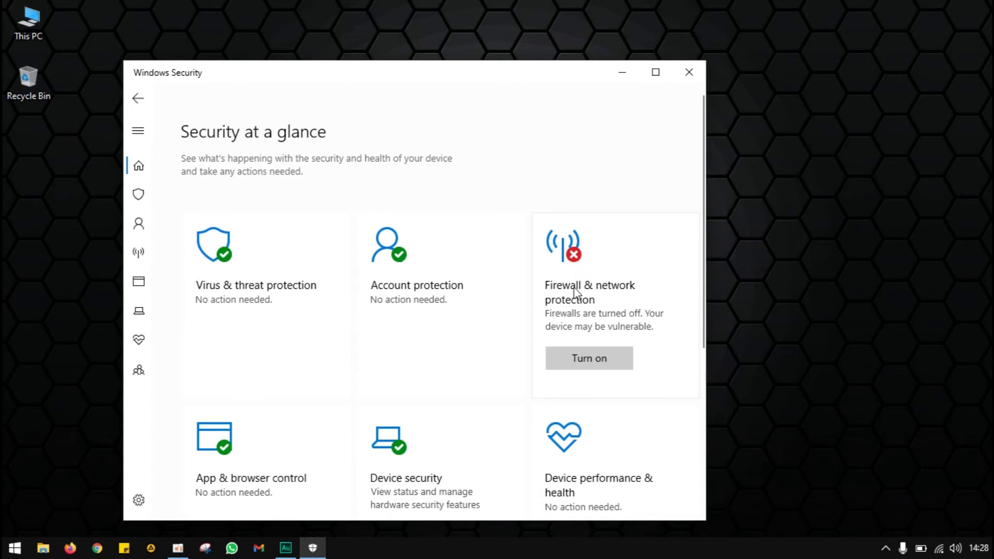
Step: Open Virus & threat protection and go to the page for managing its settings
left_click(298, 311)
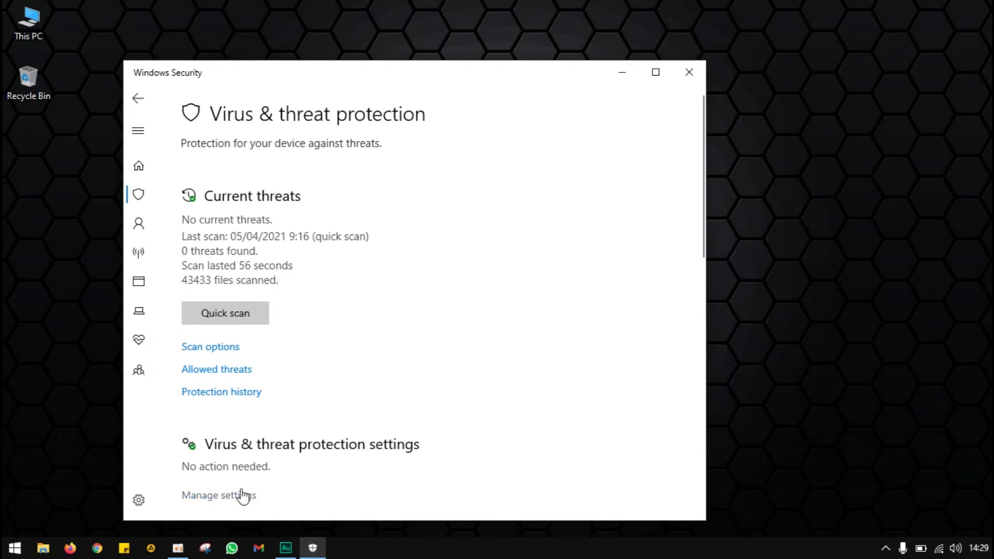
scroll(275, 459, "down", 10)
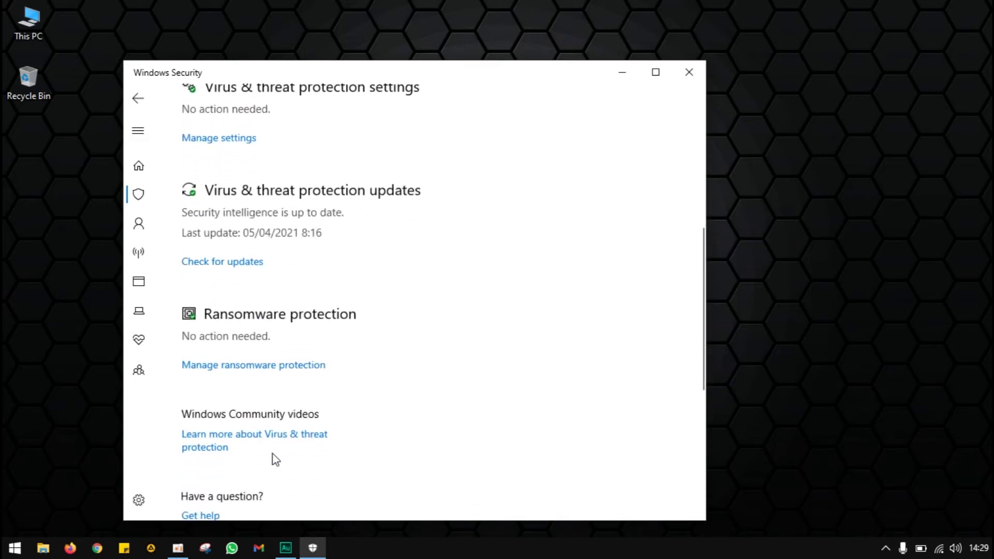
scroll(275, 460, "down", 2)
scroll(273, 459, "up", 15)
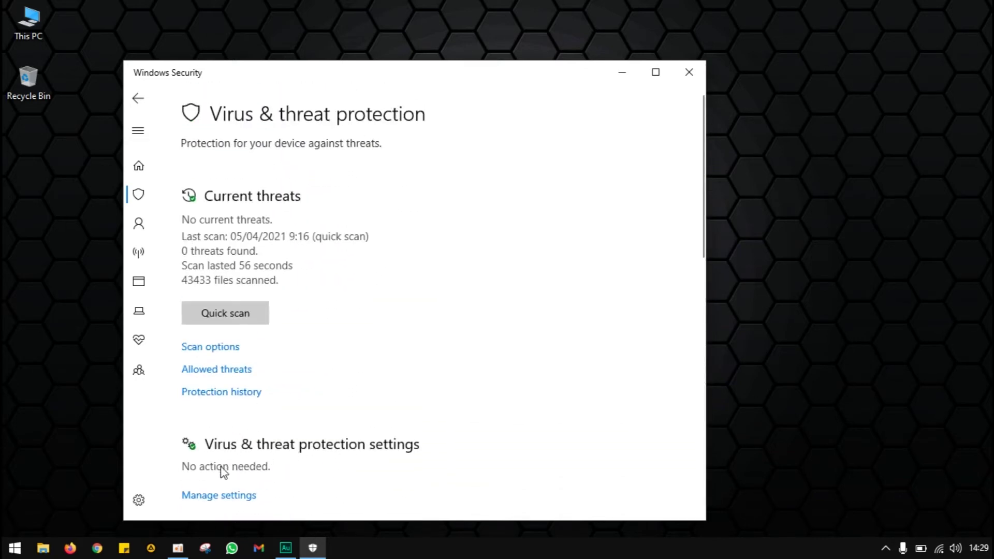
left_click(219, 495)
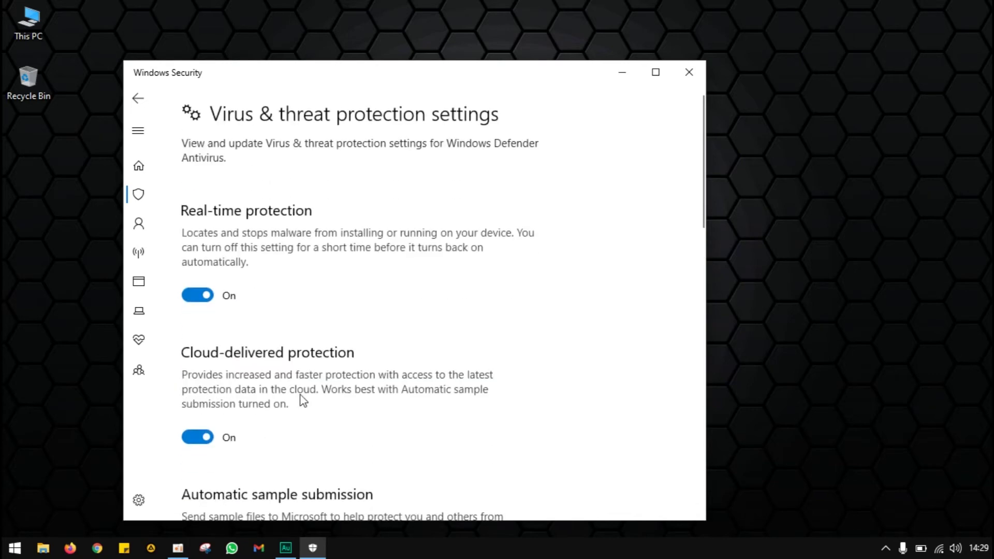
Step: Set Real-time protection, Cloud-delivered protection, Automatic sample submission and Tamper Protection to off
left_click(206, 296)
scroll(223, 344, "down", 3)
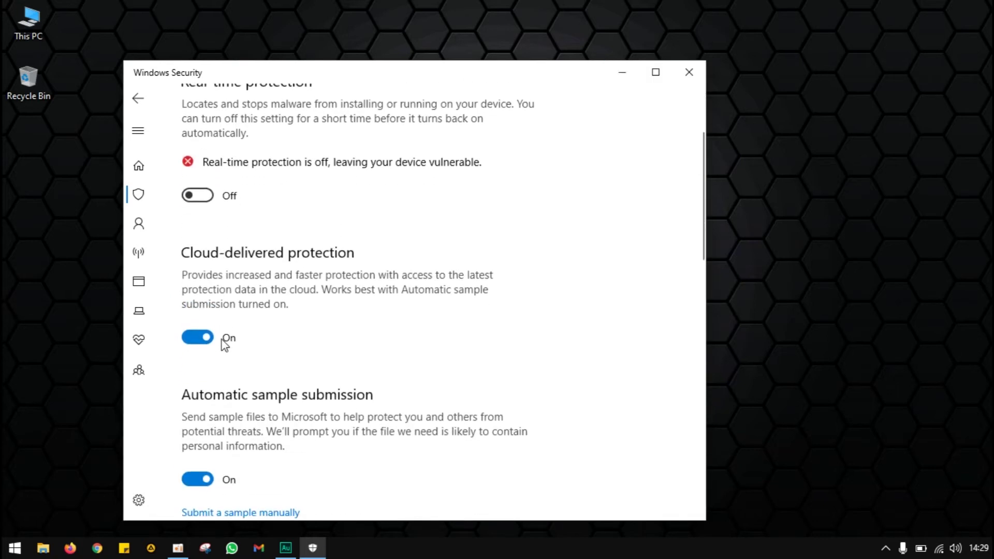
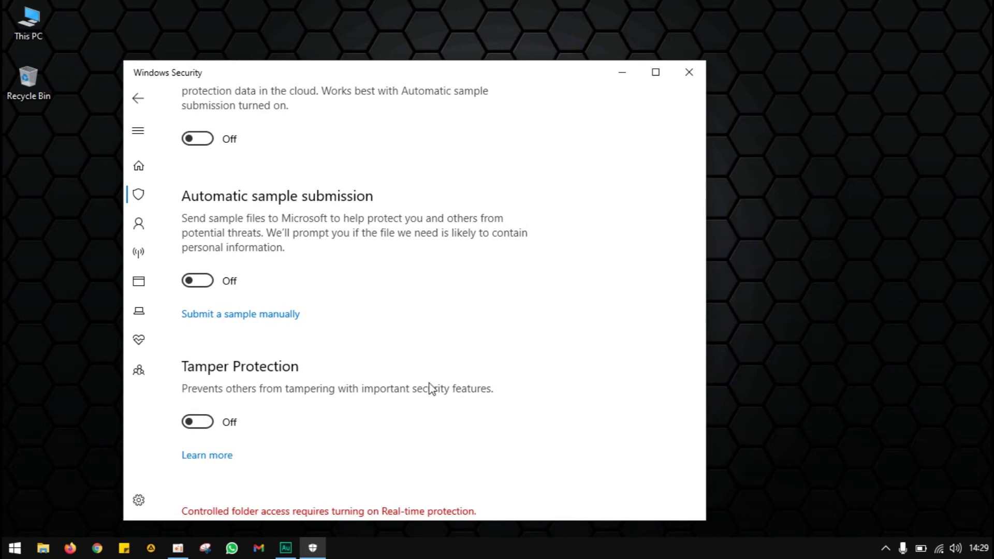
scroll(430, 389, "up", 6)
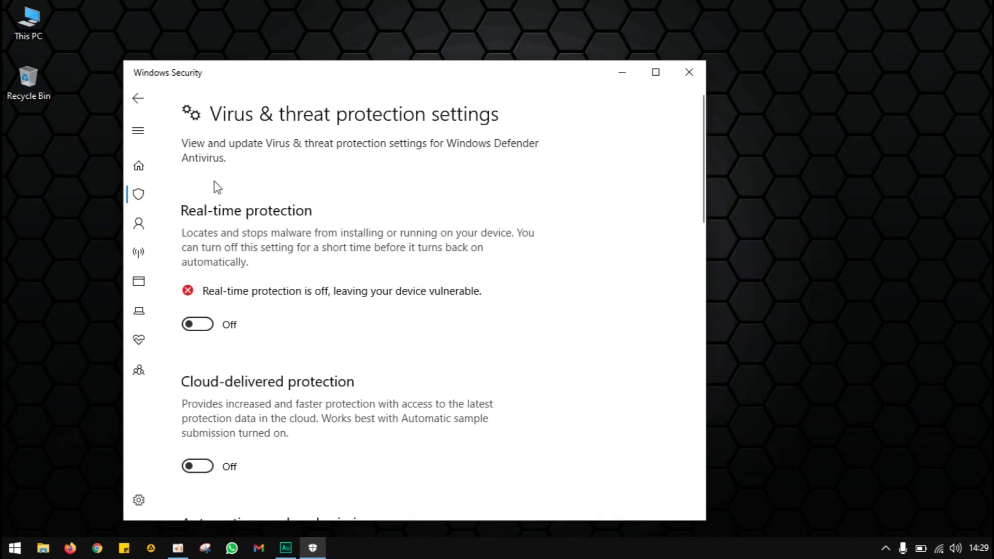
Step: Examine the first entry in the Allowed threats list of Virus & threat protection, and close Windows Security
left_click(142, 167)
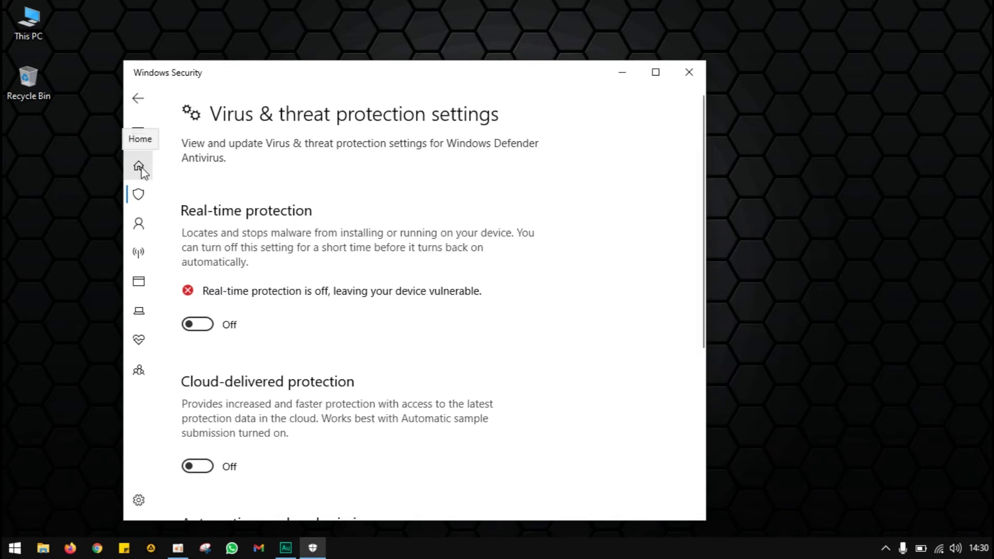
left_click(140, 194)
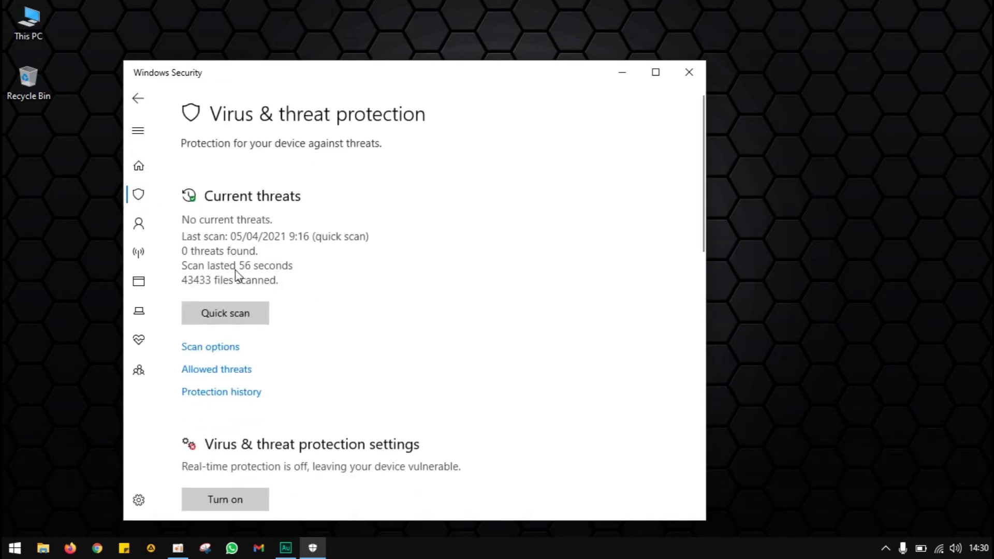
left_click(223, 373)
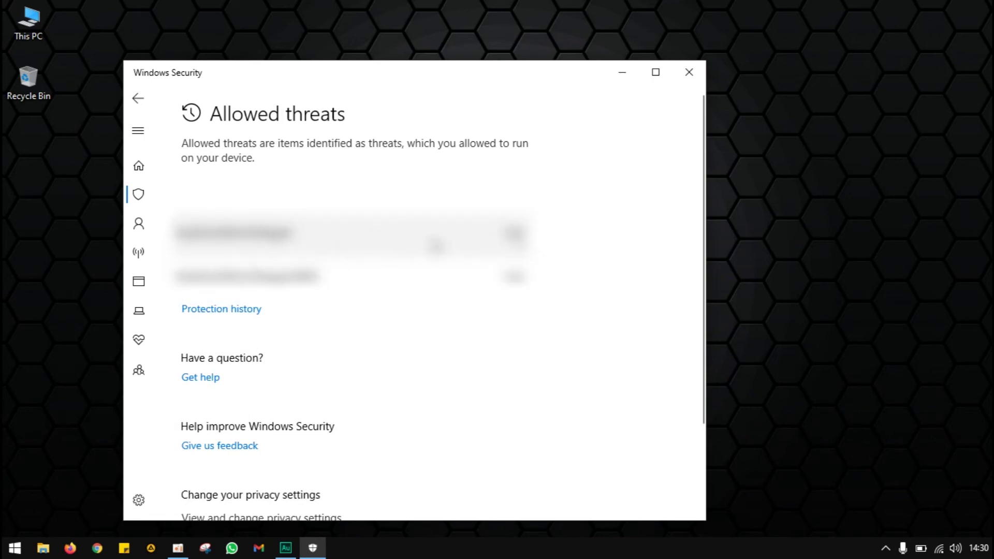
left_click(410, 248)
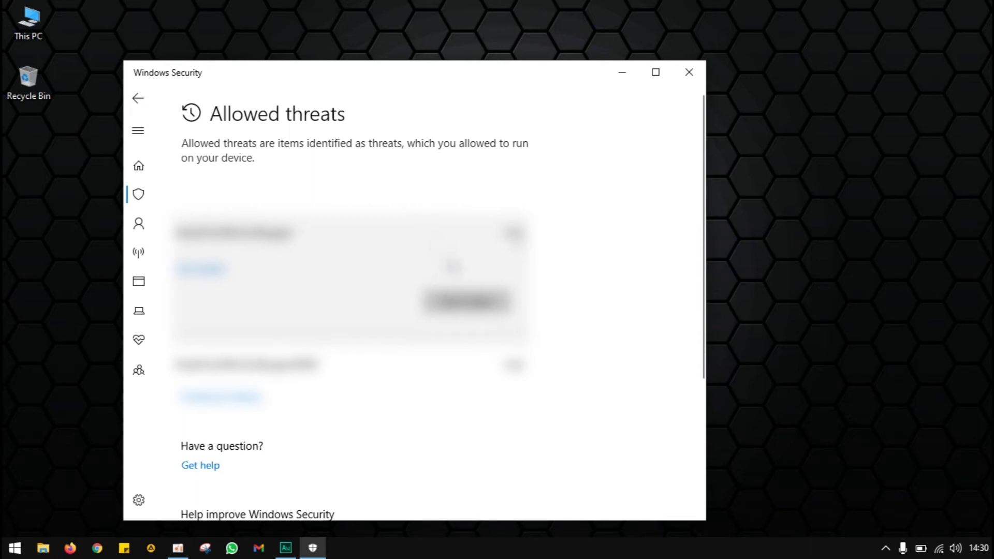
left_click(459, 242)
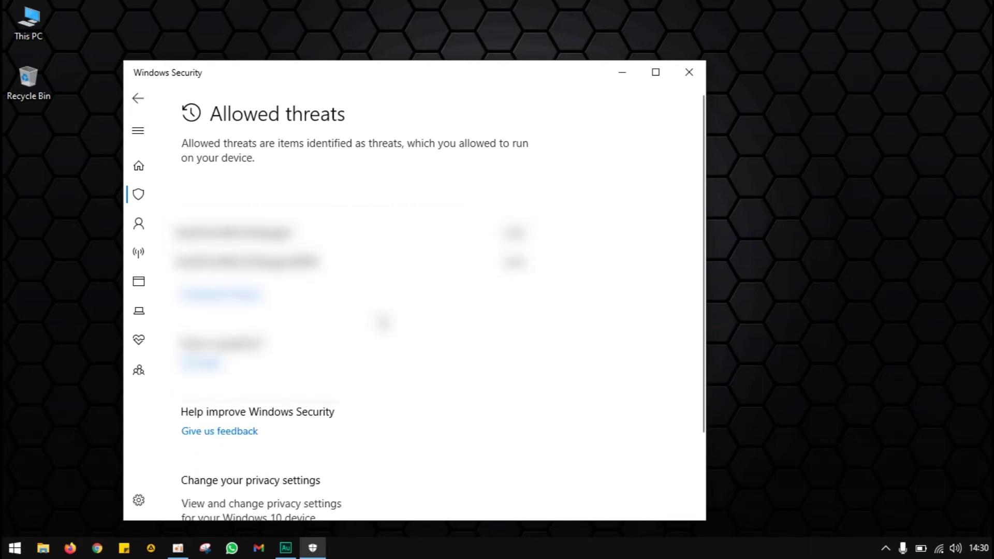
left_click(414, 230)
left_click(474, 238)
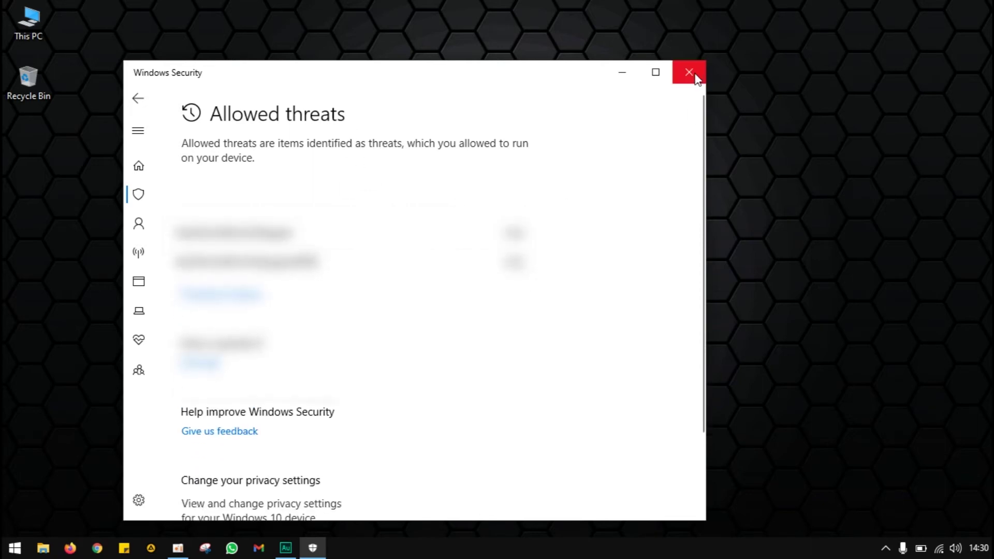
left_click(689, 72)
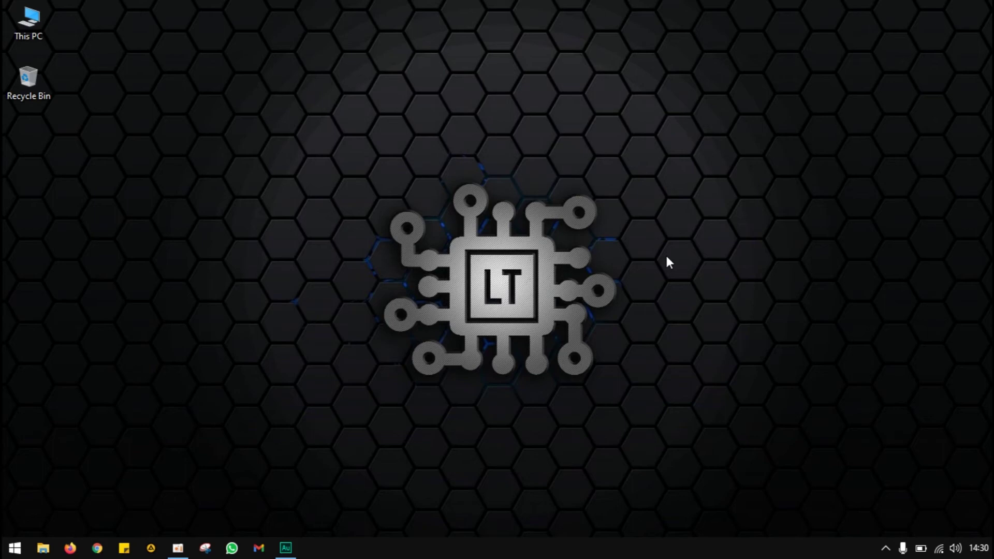
Step: Search Windows for "gpedit", open the Local Group Policy Editor, maximise its window and widen the policy tree
left_click(5, 552)
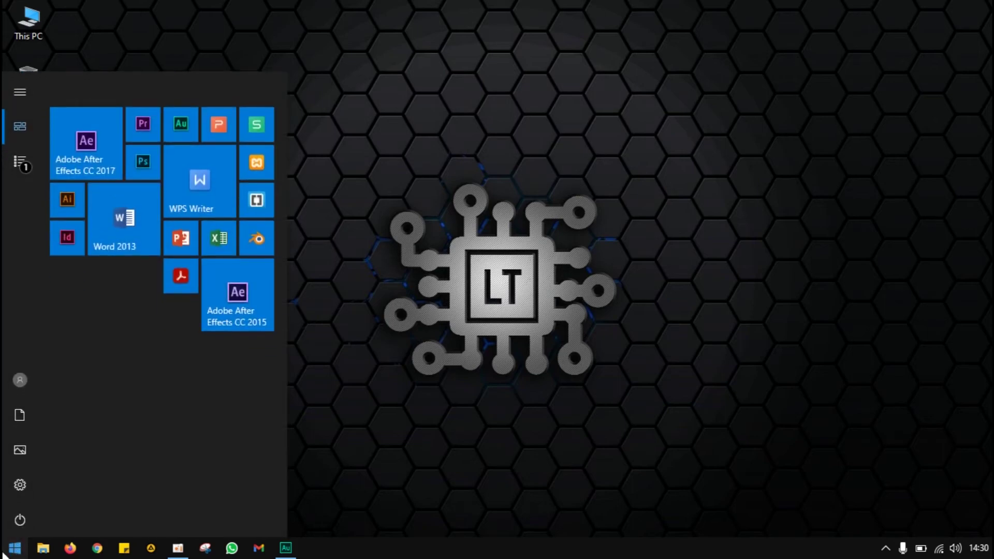
type("gpedit")
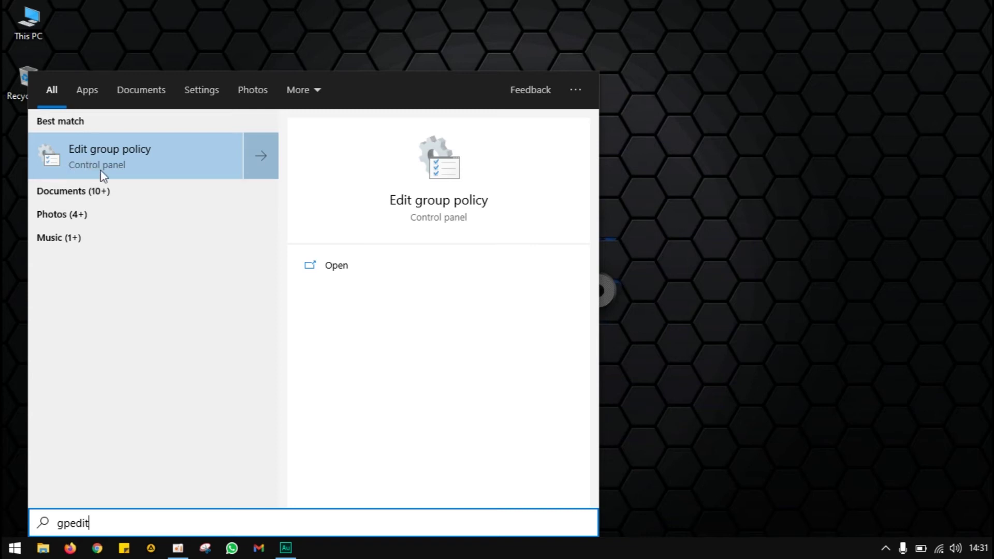
left_click(153, 163)
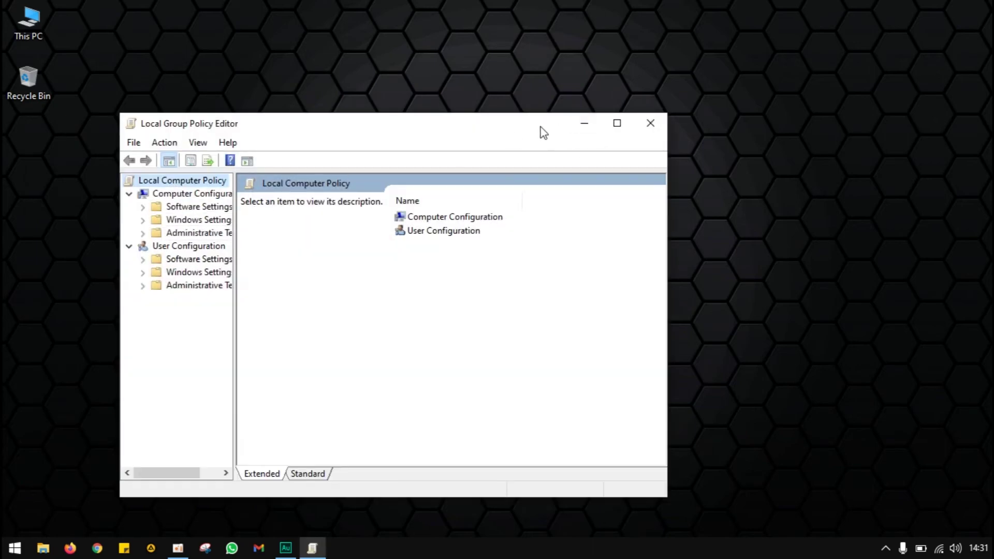
left_click(619, 125)
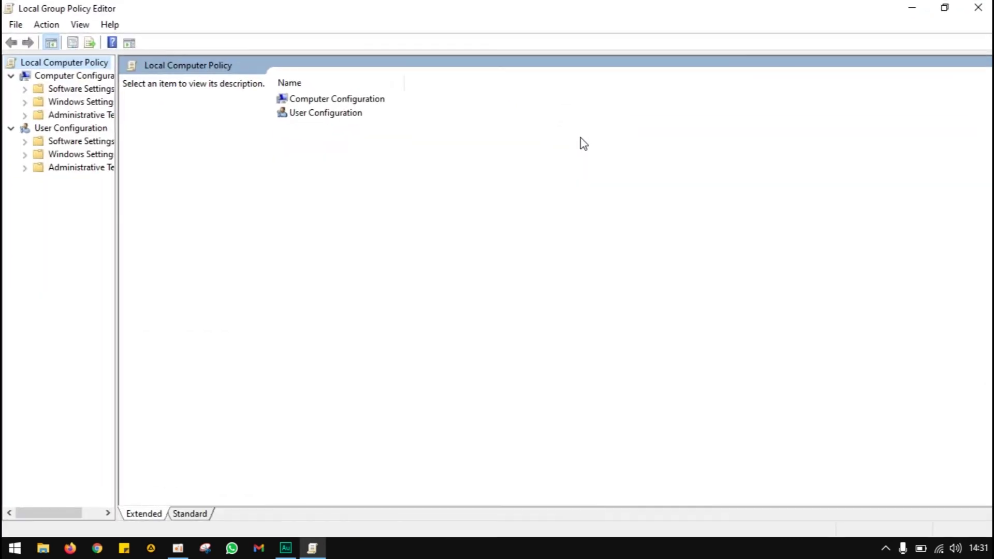
left_click_drag(140, 258, 301, 259)
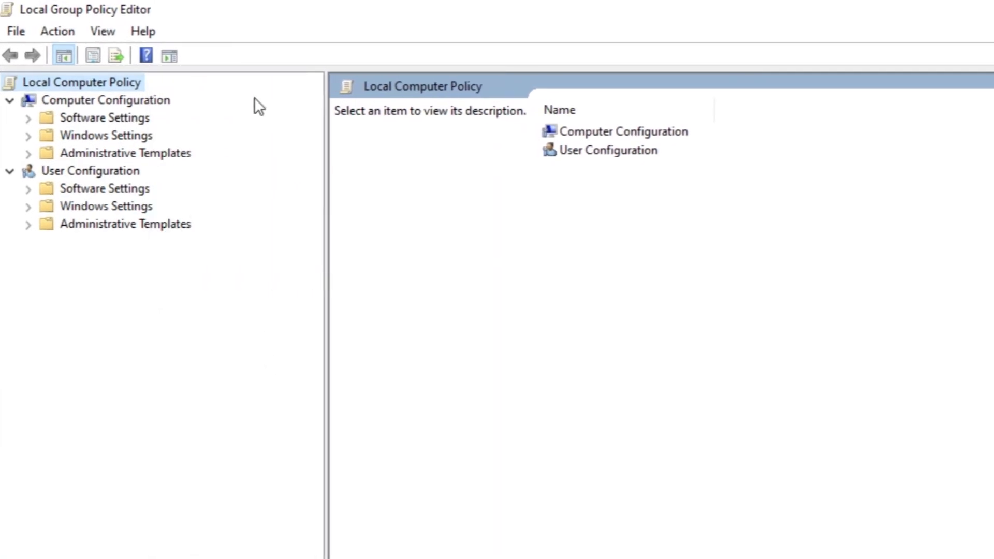
Step: Expand Administrative Templates under Computer Configuration in the policy tree and show its contents
left_click(132, 98)
left_click(73, 171)
left_click(105, 100)
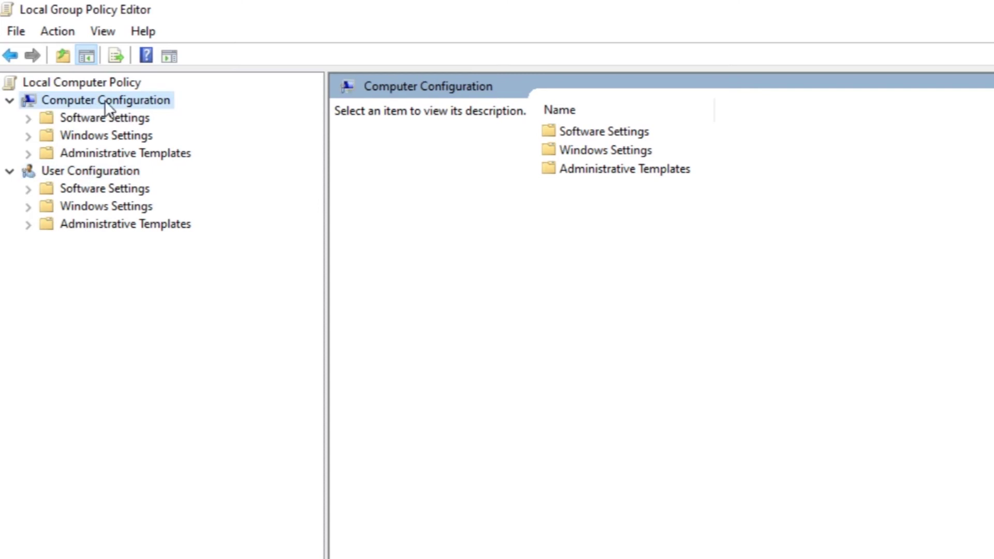
left_click(82, 173)
left_click(113, 98)
left_click(29, 154)
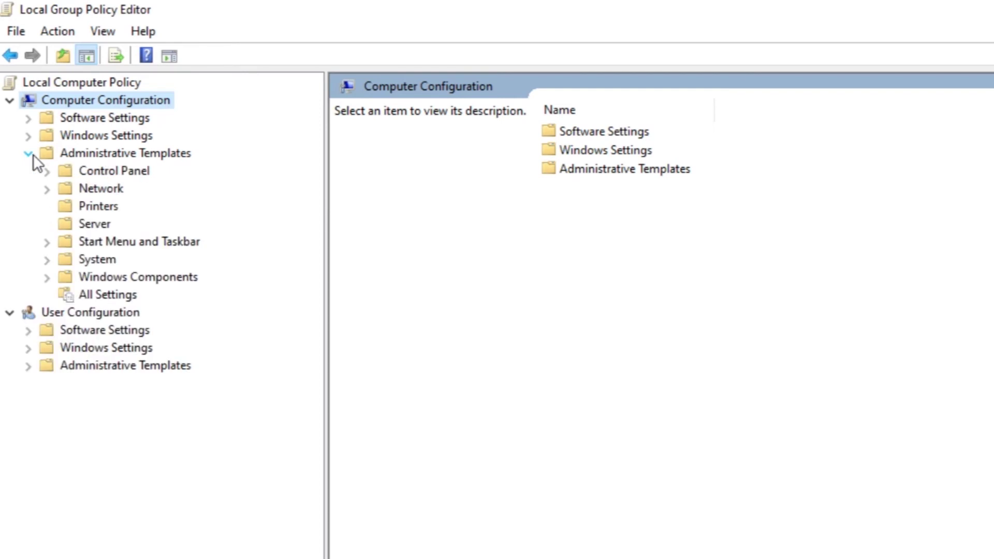
left_click(134, 151)
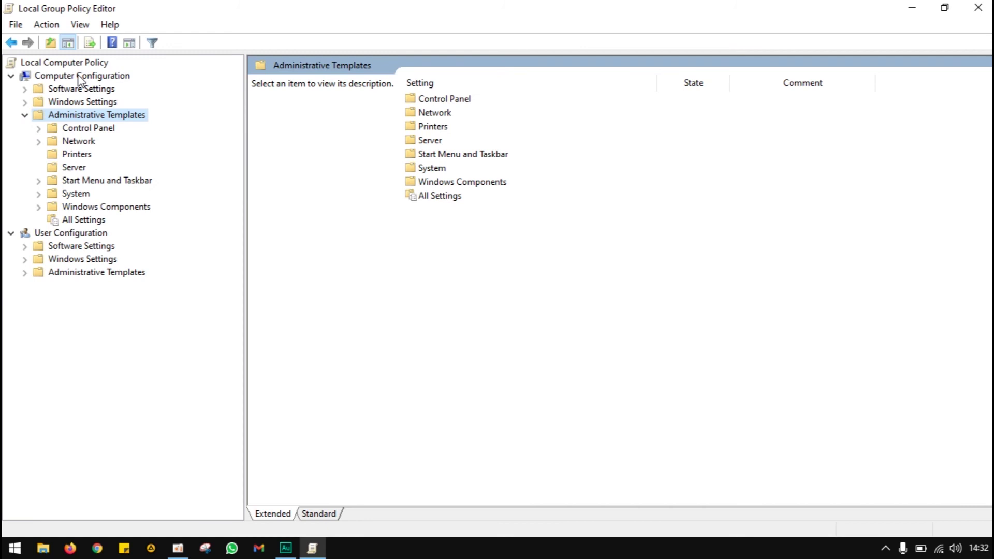
Step: Expand Windows Components under Computer Configuration's Administrative Templates and open the Windows Defender Antivirus folder
left_click(80, 78)
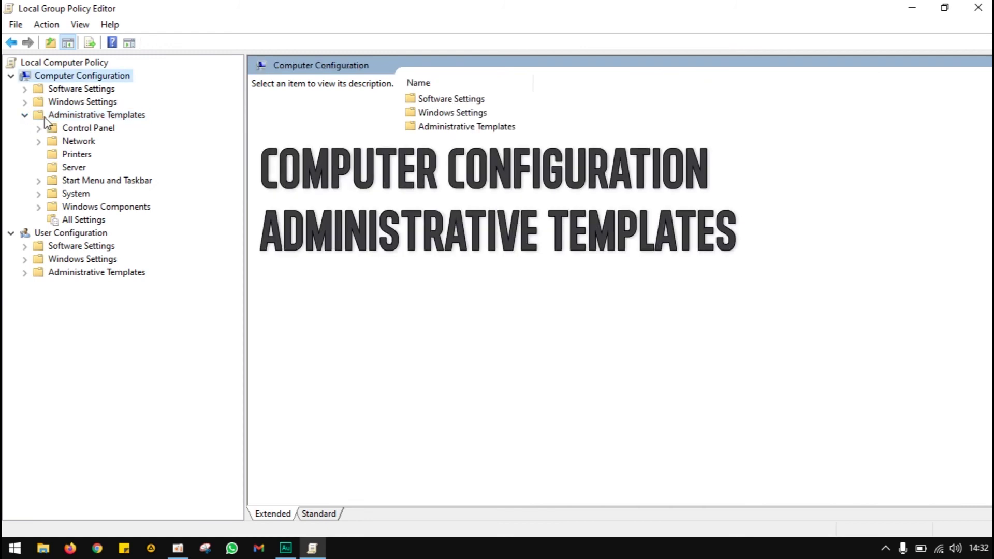
left_click(38, 207)
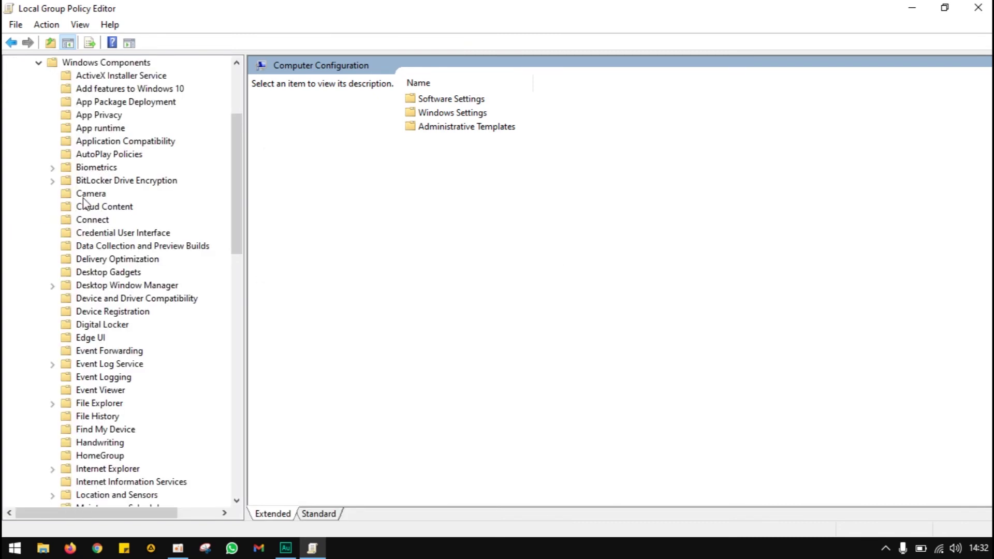
scroll(129, 196, "down", 7)
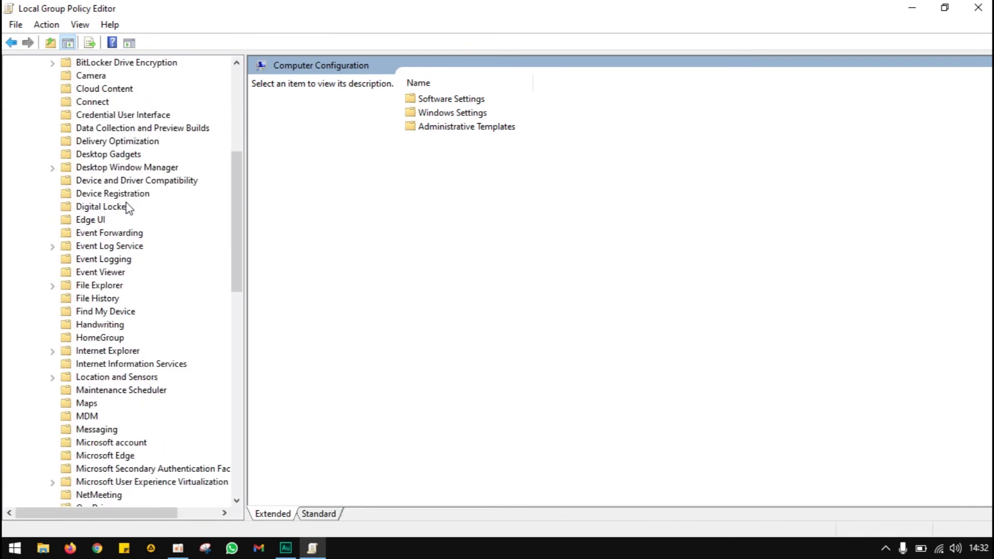
scroll(128, 238, "down", 6)
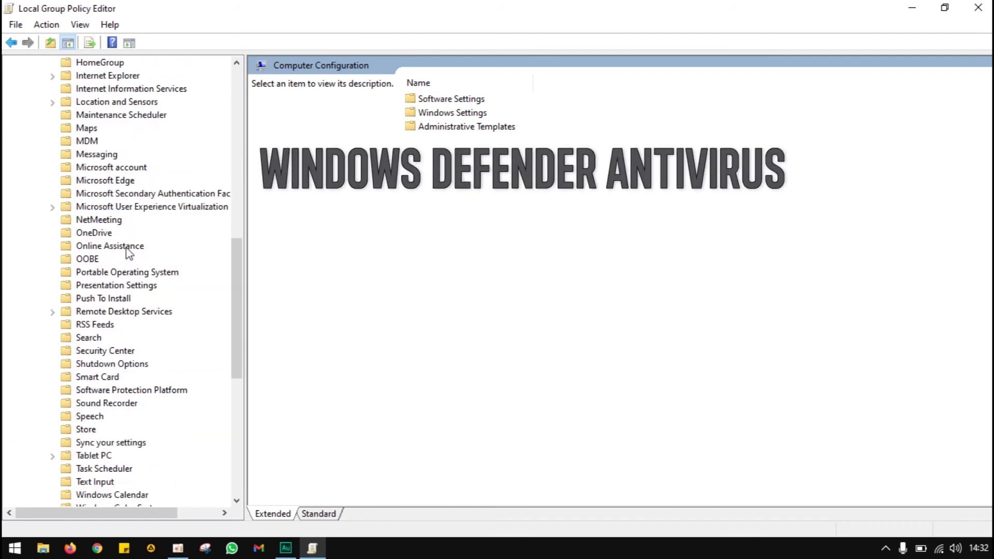
scroll(138, 305, "down", 1)
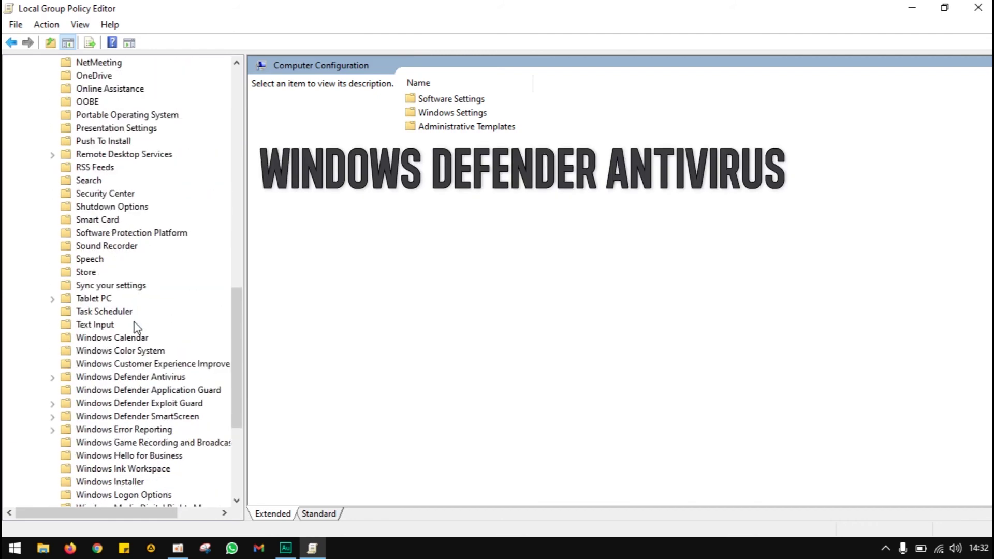
left_click(135, 377)
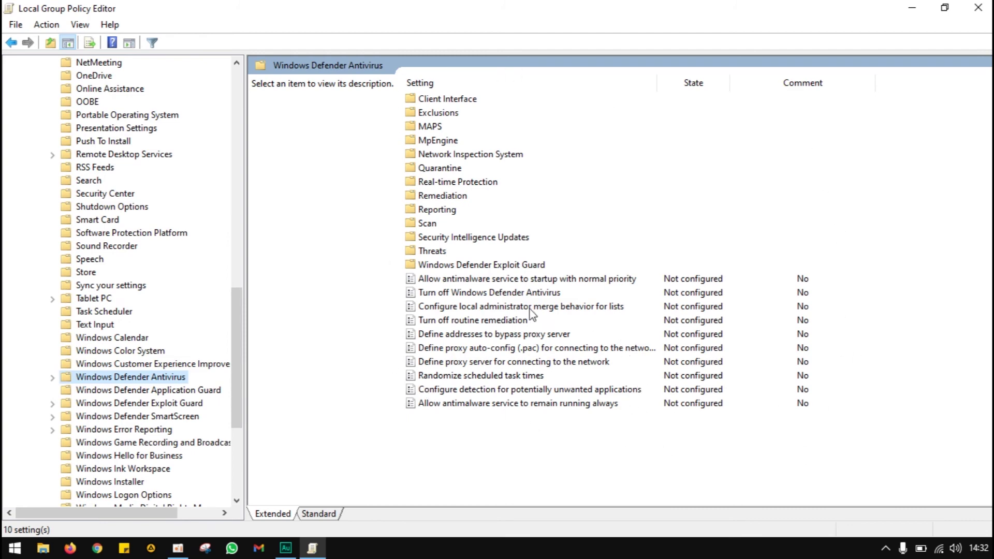
Step: Set the "Turn off Windows Defender Antivirus" policy to Enabled
left_click(506, 296)
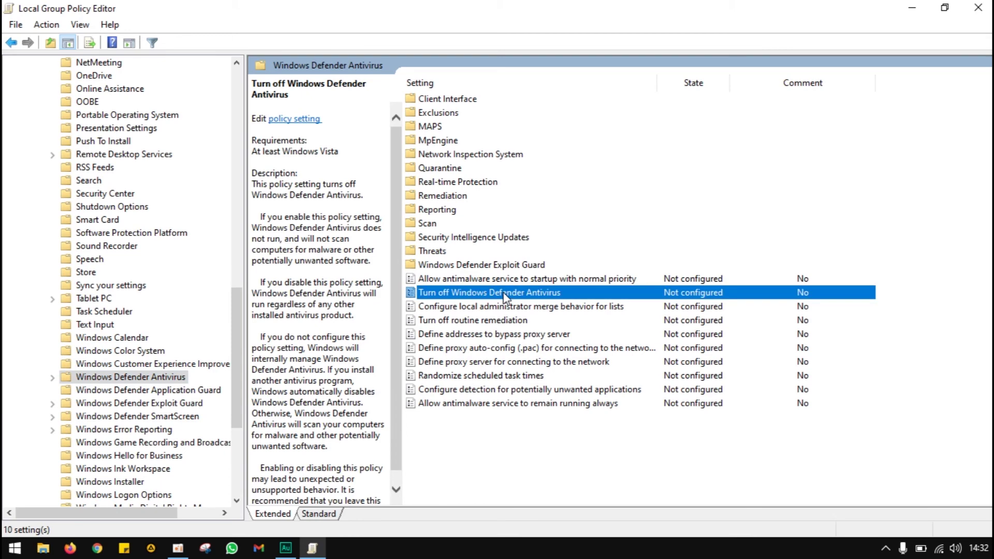
double_click(505, 296)
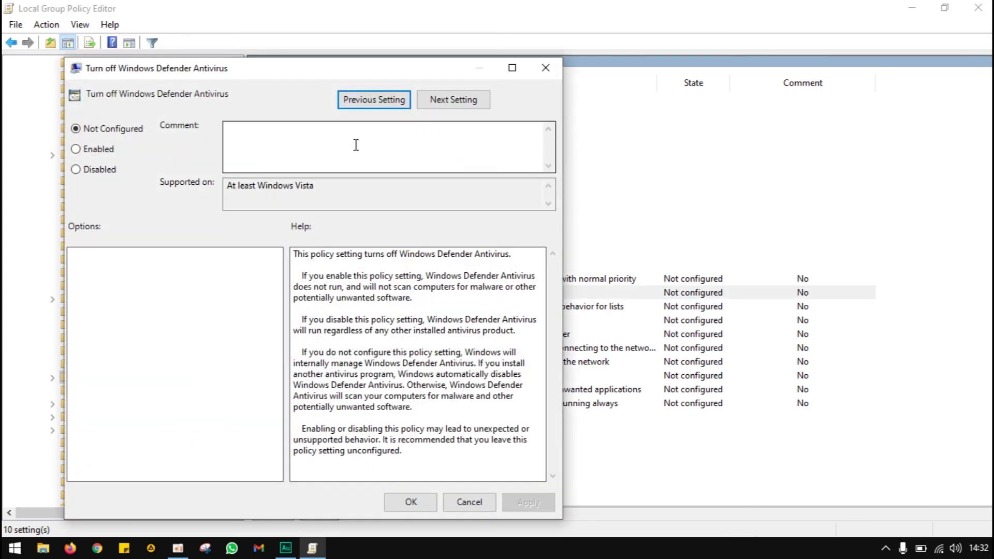
left_click_drag(262, 67, 226, 32)
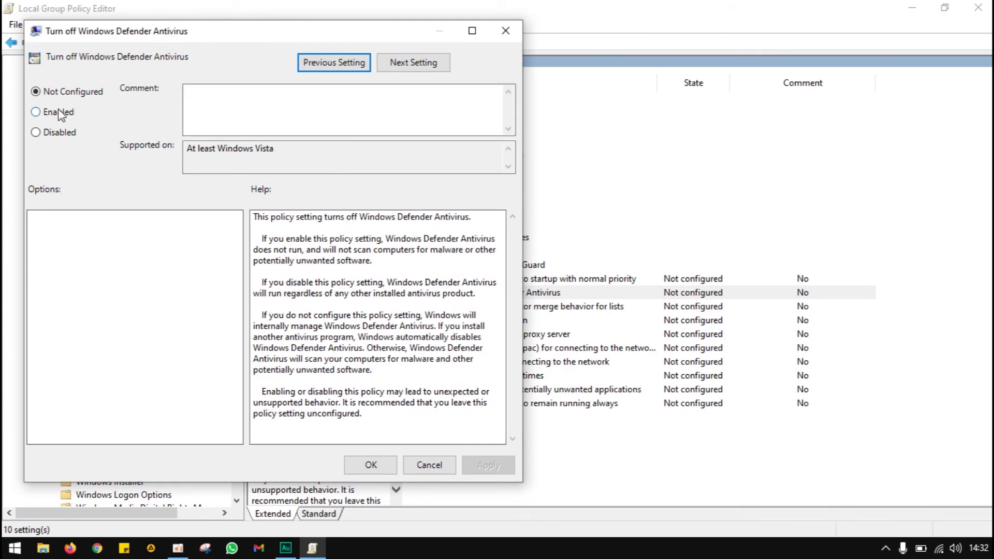
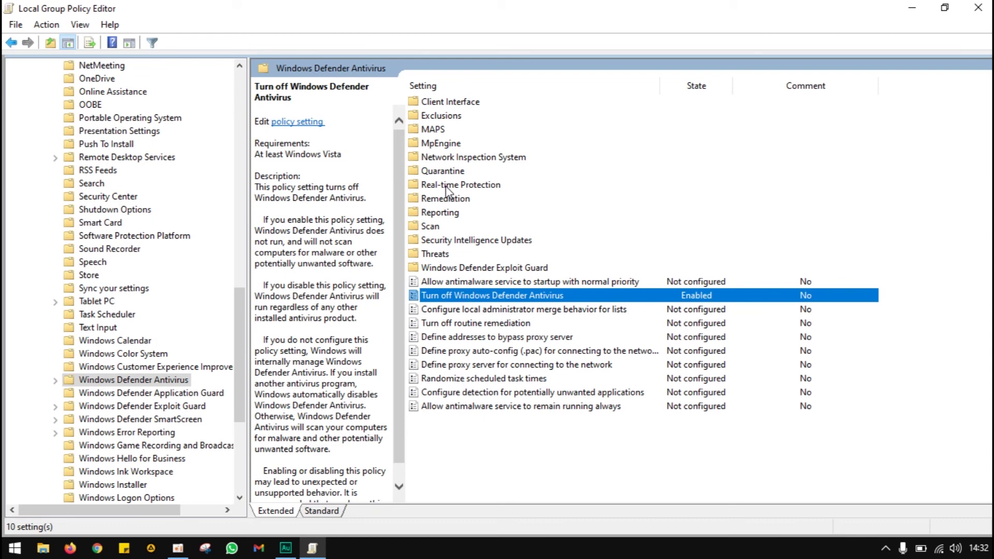
Step: Open the Real-time Protection folder and set its "Turn off real-time protection" policy to Enabled
double_click(446, 187)
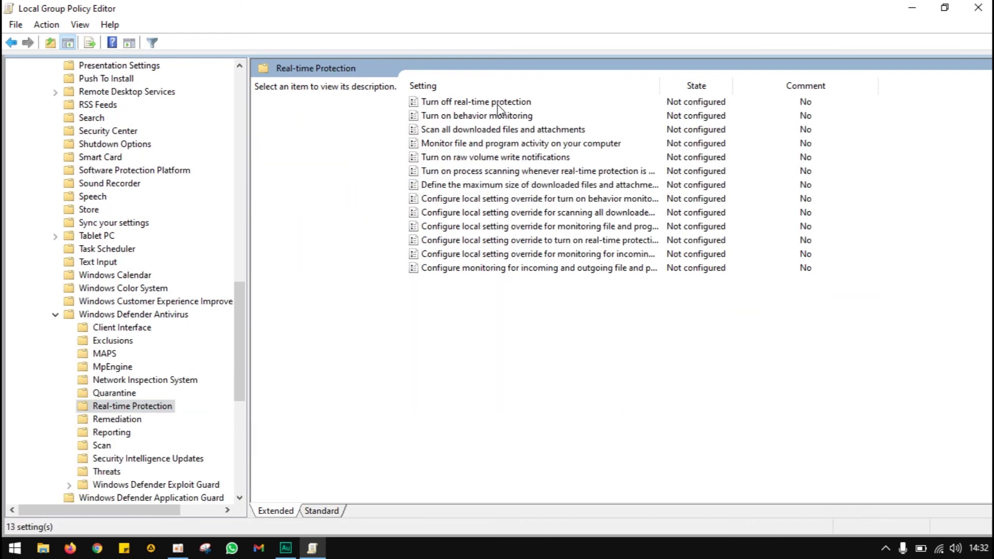
left_click(498, 104)
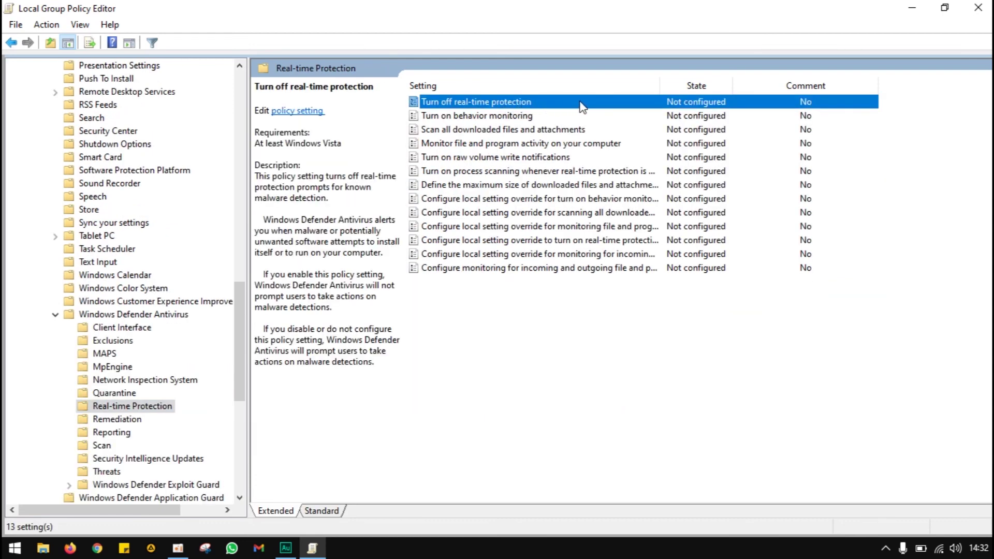
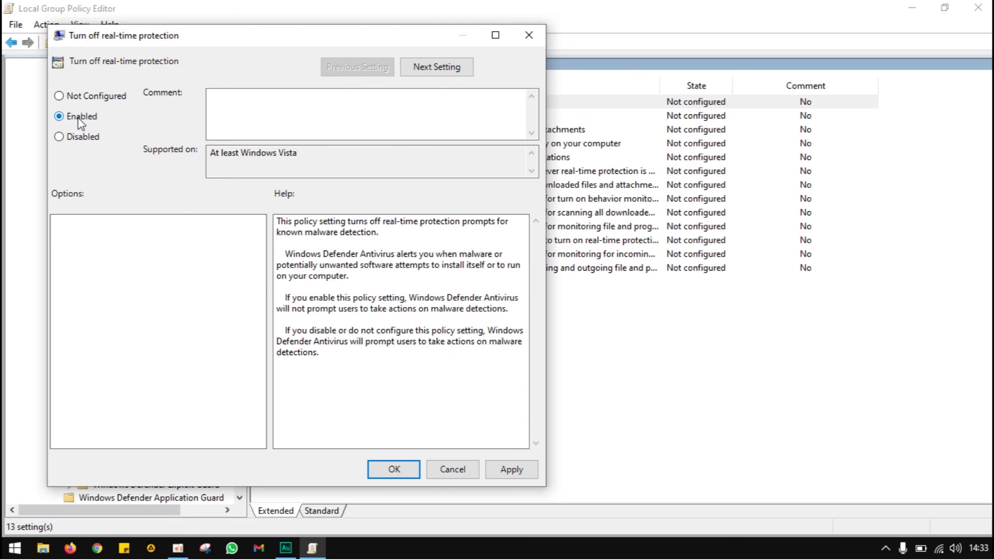
left_click(396, 469)
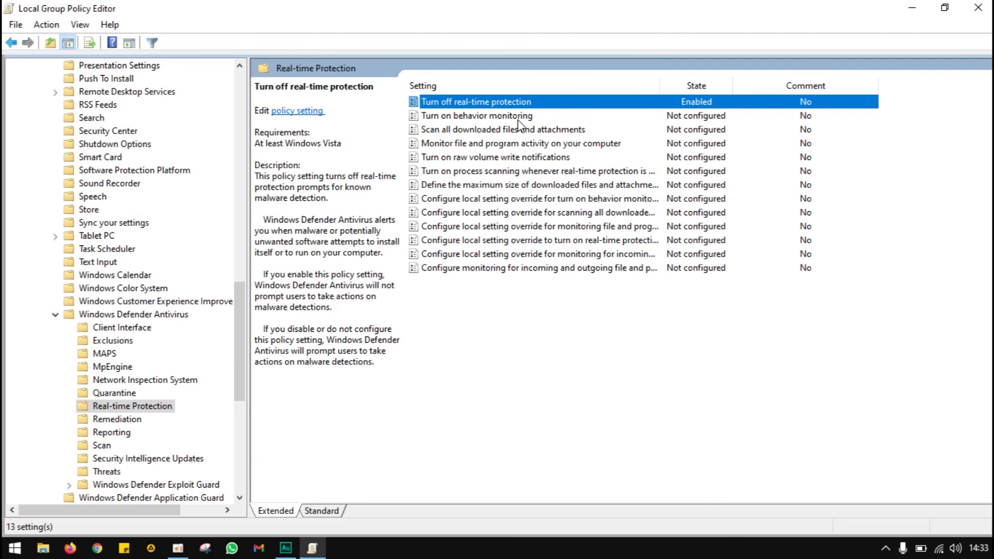
Step: Set the "Turn on behavior monitoring" policy in the Real-time Protection folder to Disabled
left_click(518, 118)
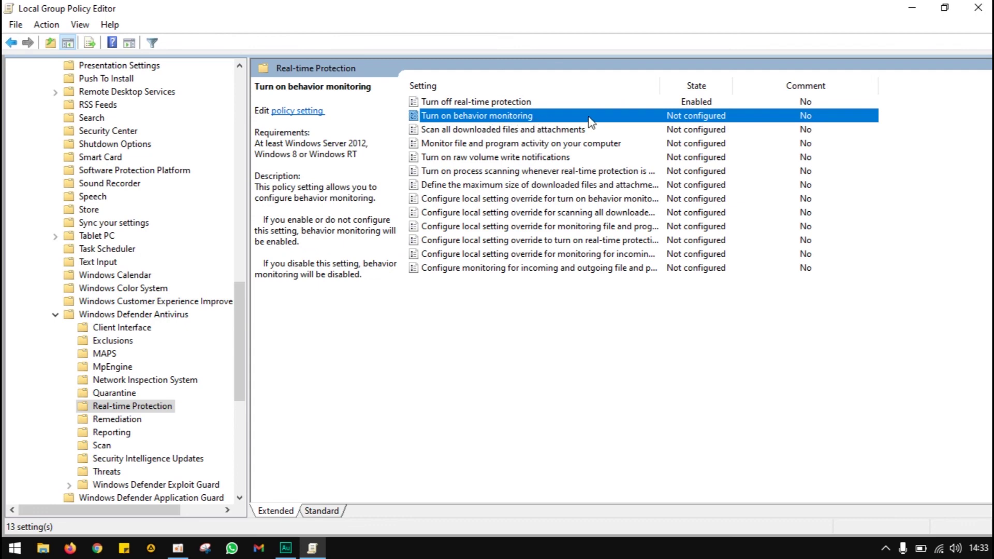
double_click(545, 117)
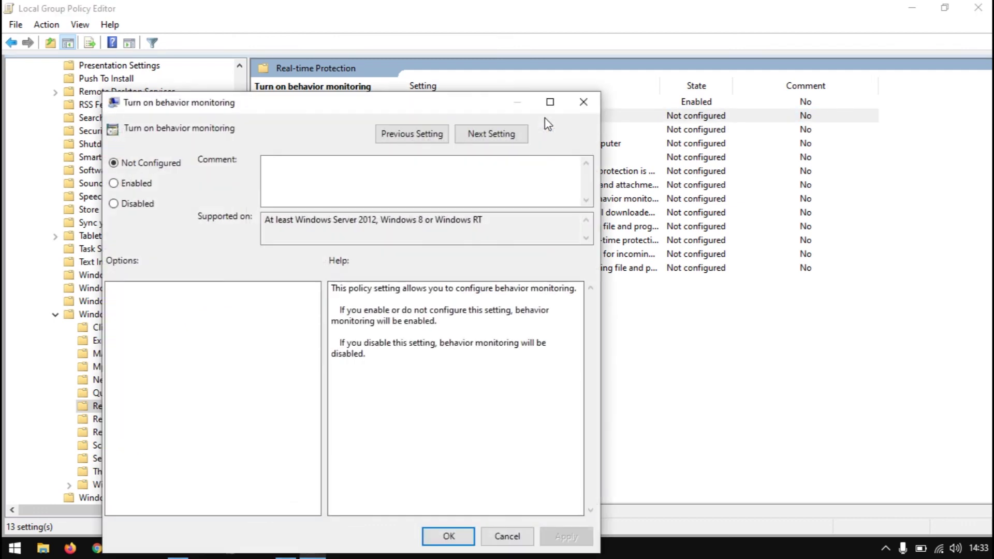
left_click(148, 206)
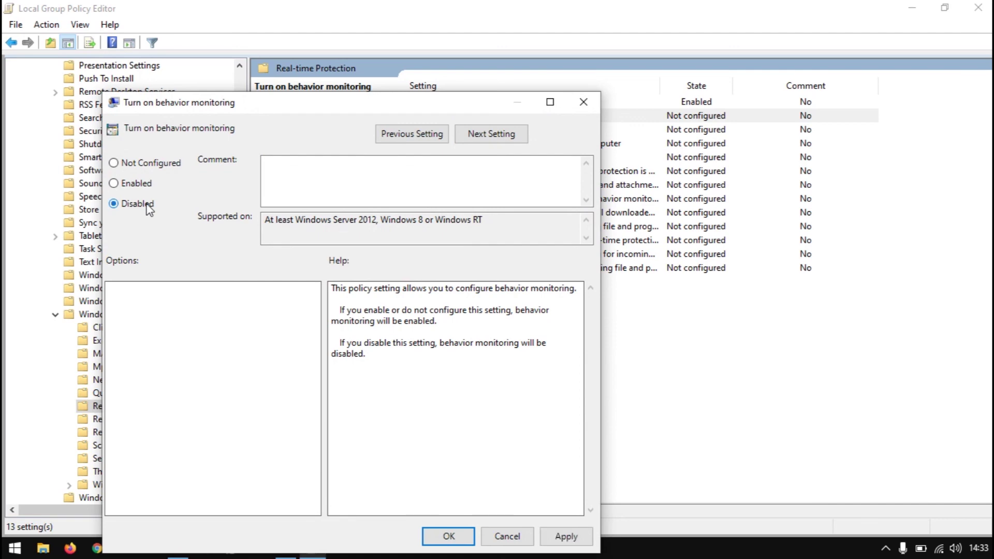